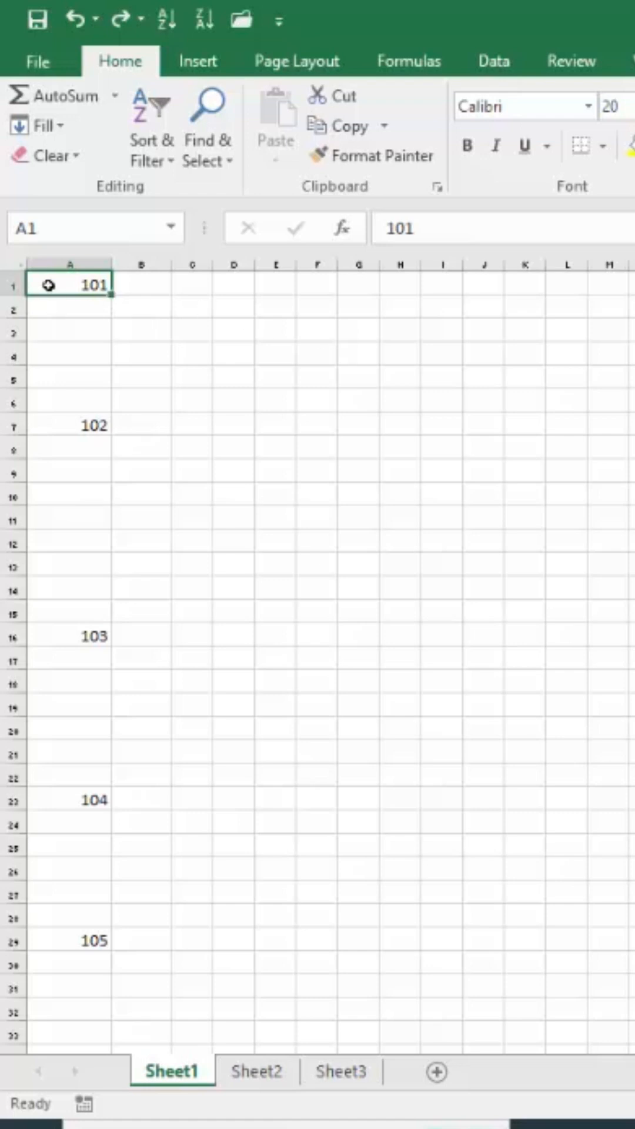
Select the range A1:A33 holding 101–105 with blank rows between
drag(48, 285, 79, 1045)
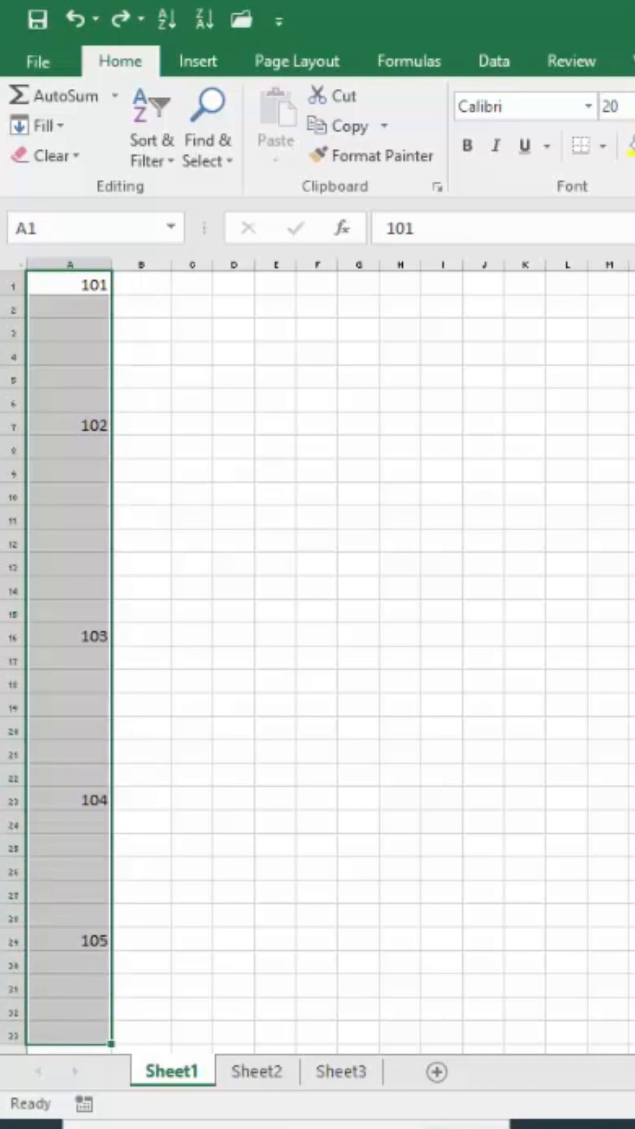
Preview the Blanks option in Find & Select > Go To Special, then cancel it
click(225, 163)
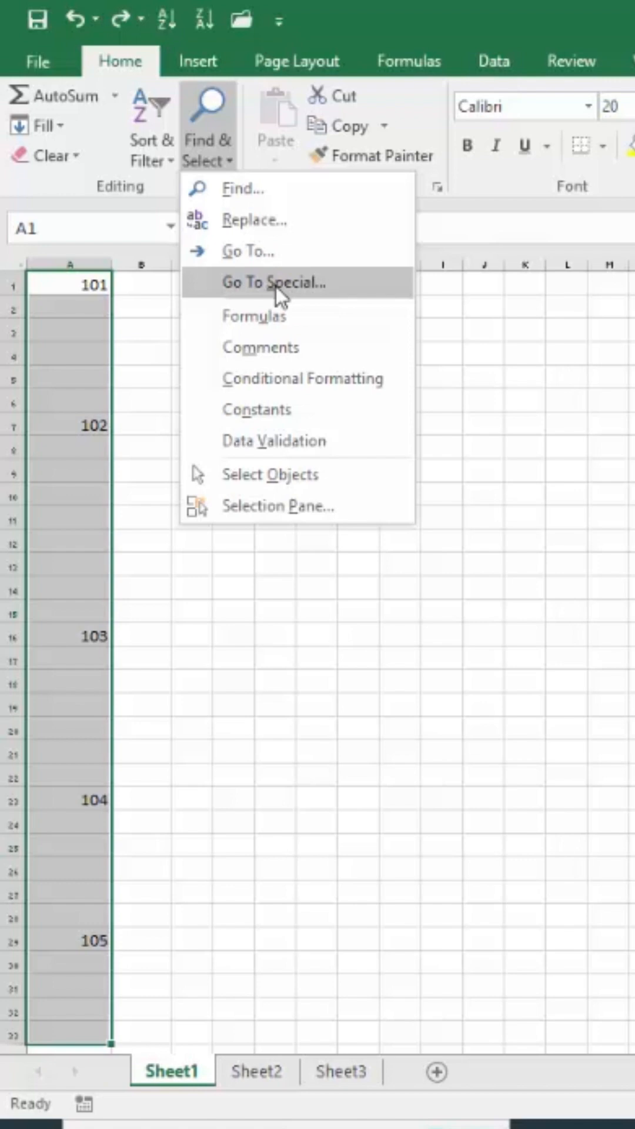
click(275, 285)
click(76, 493)
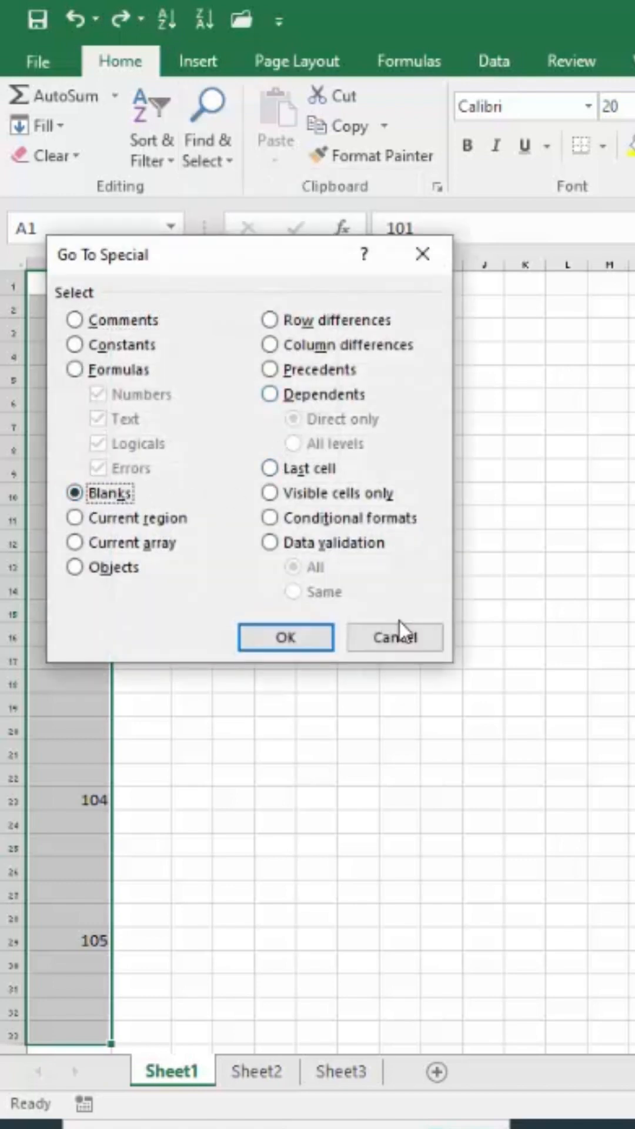
click(396, 637)
Bring up the Go To dialog with Ctrl+G, then again with F5
key(ctrl+g)
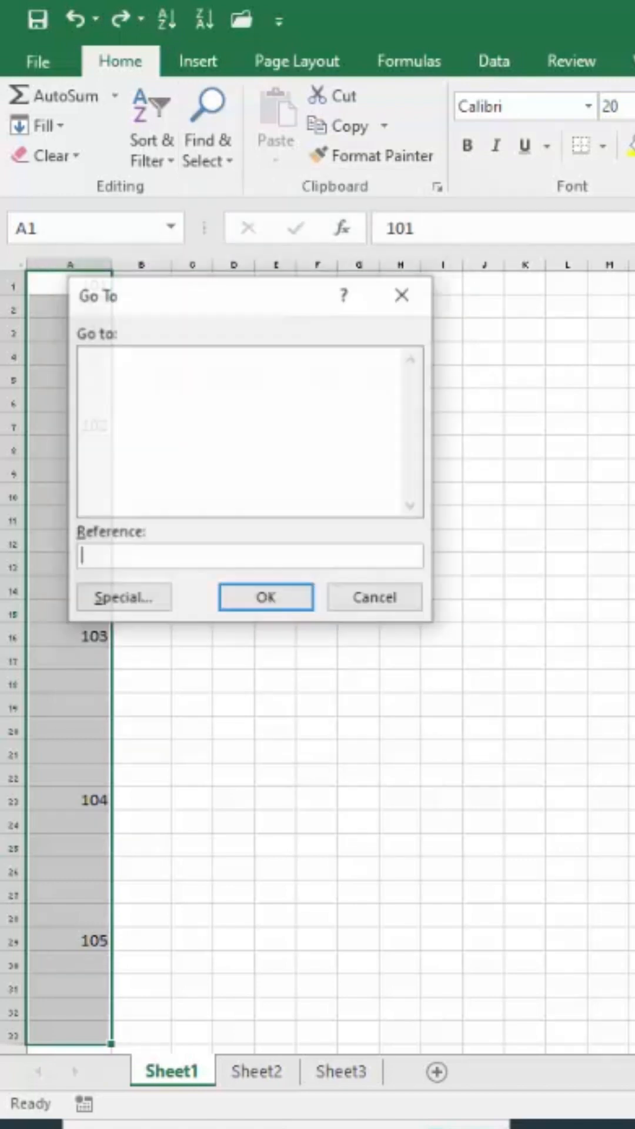
key(Escape)
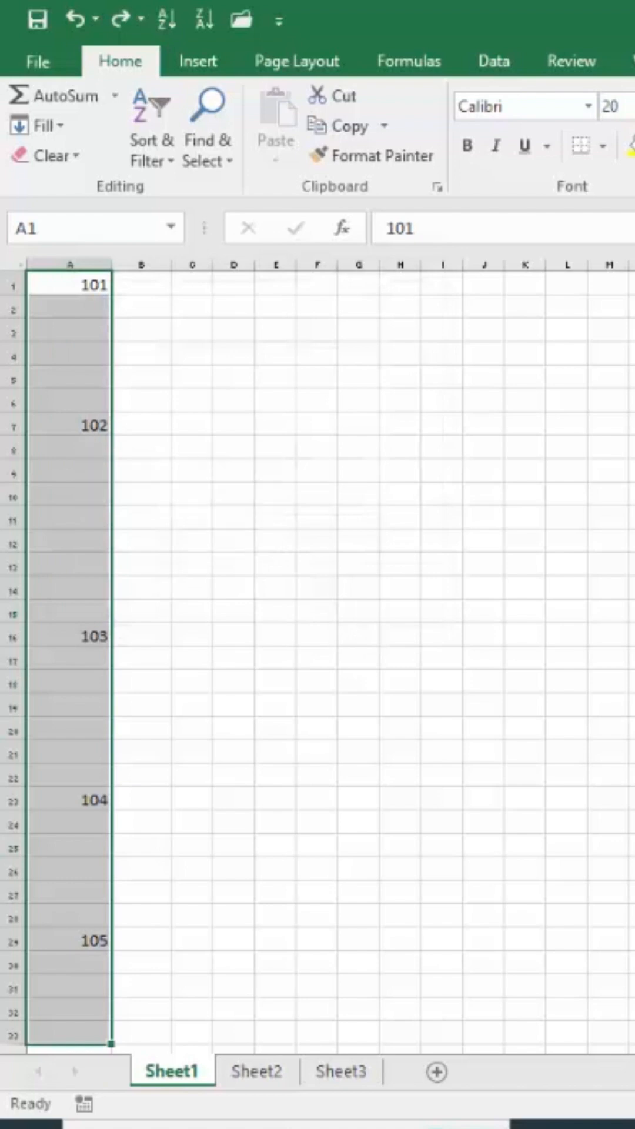
key(F5)
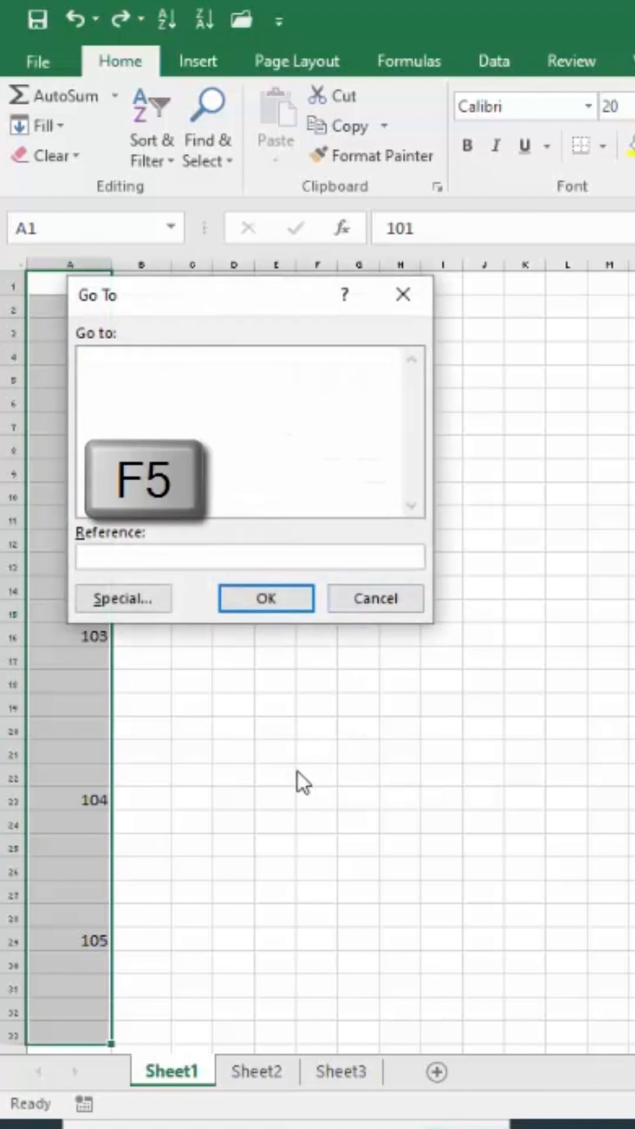
Use Go To Special > Blanks to select only the empty cells in A1:A33
click(137, 604)
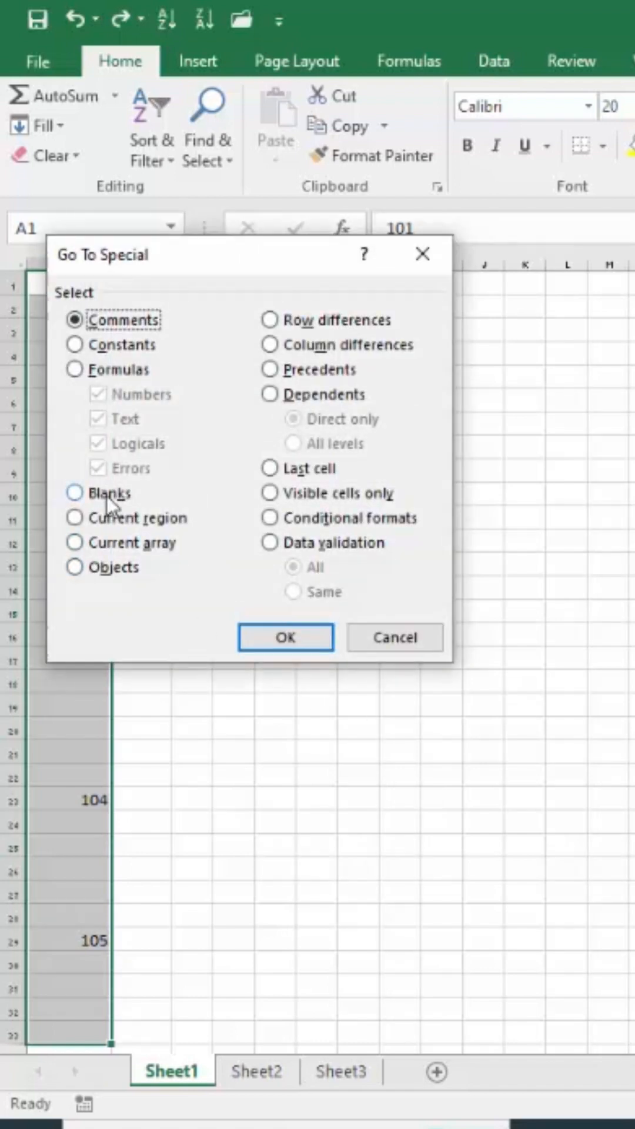
click(107, 495)
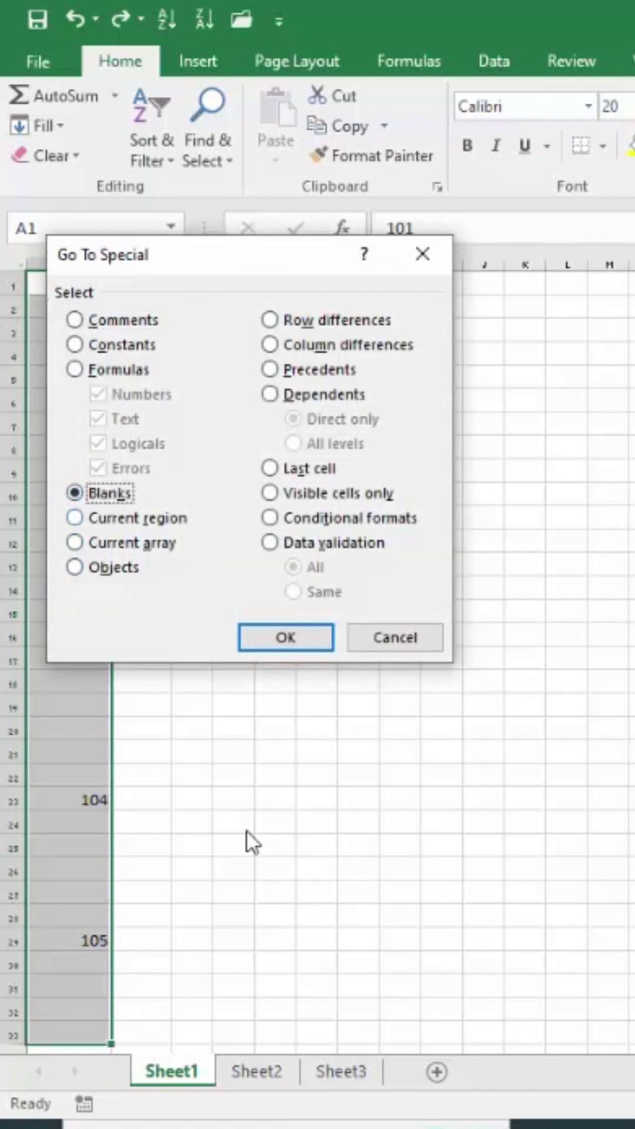
click(286, 636)
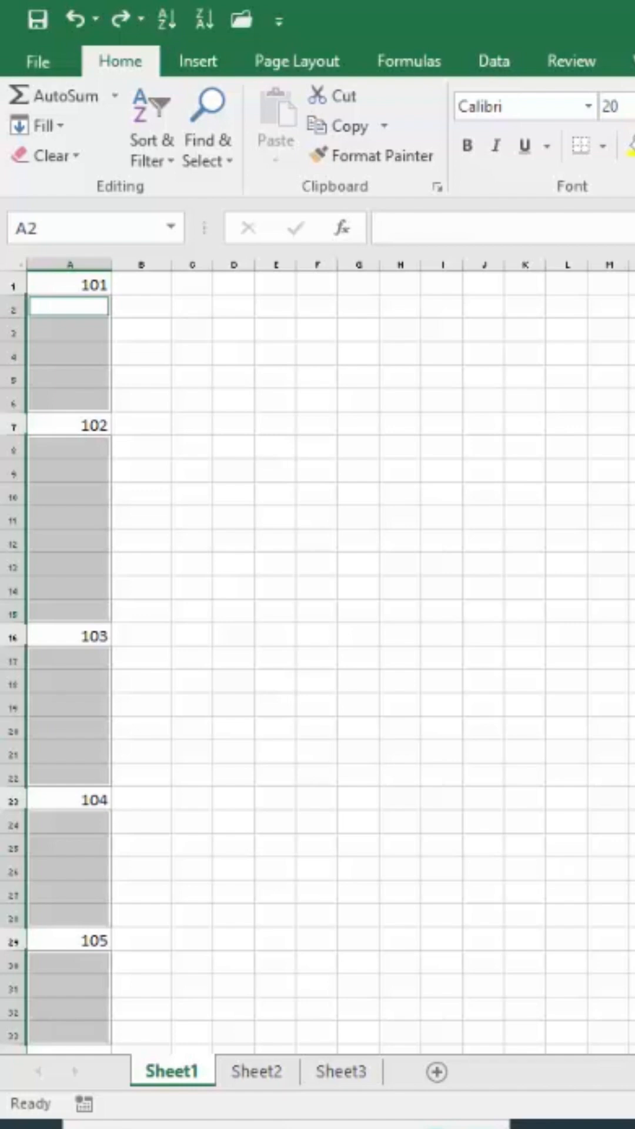
text(=)
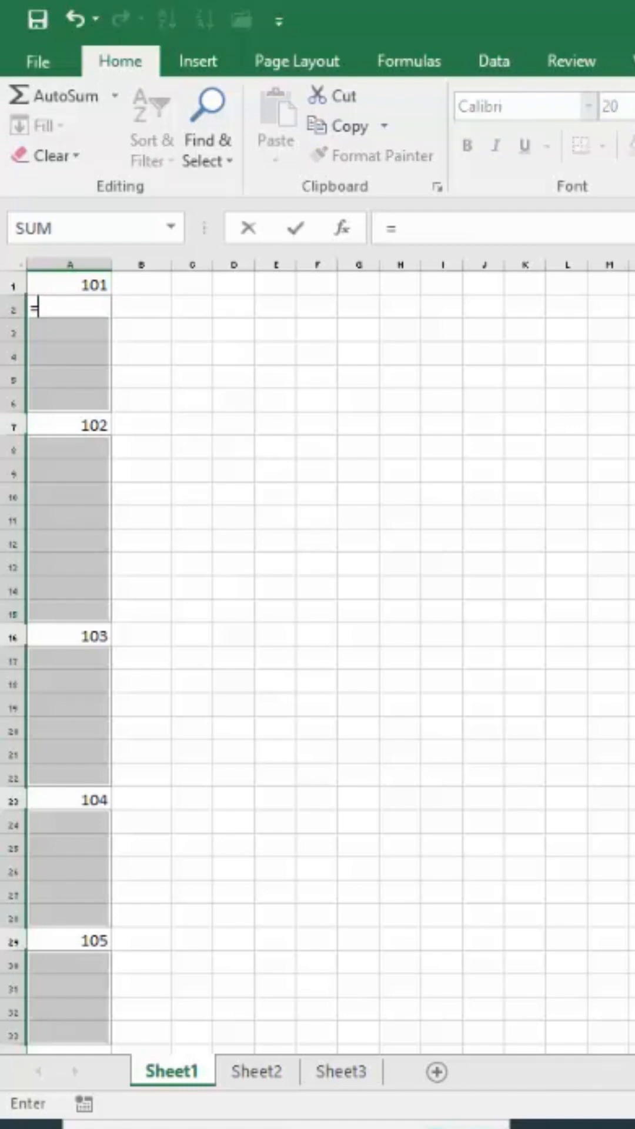
Enter a formula referencing the cell above into all selected blanks with Ctrl+Enter
key(Up)
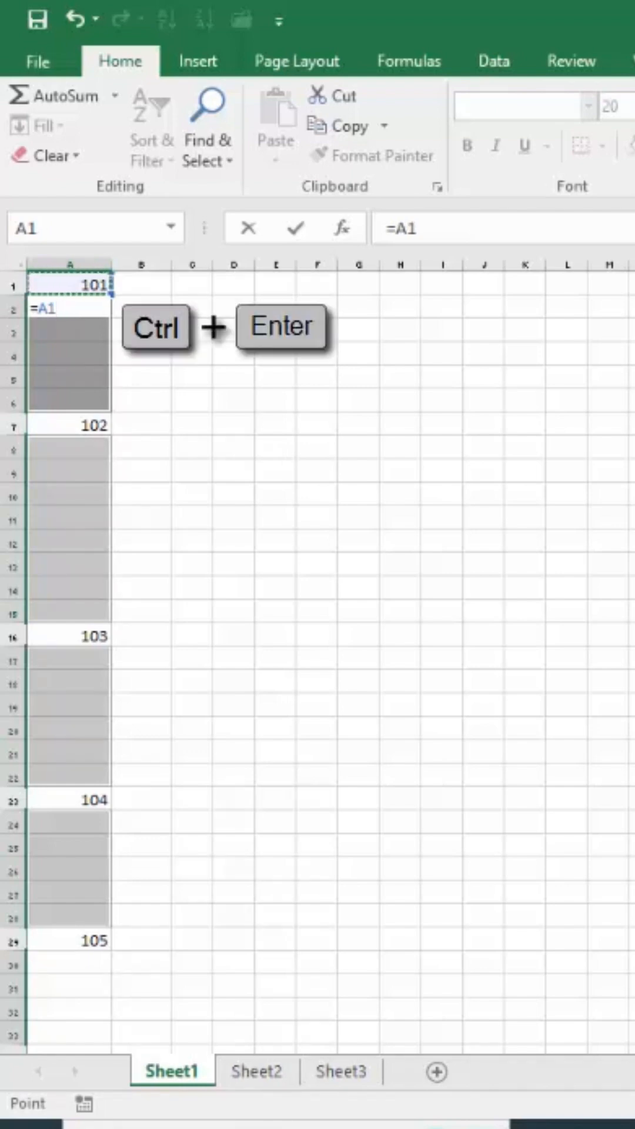
key(ctrl+Return)
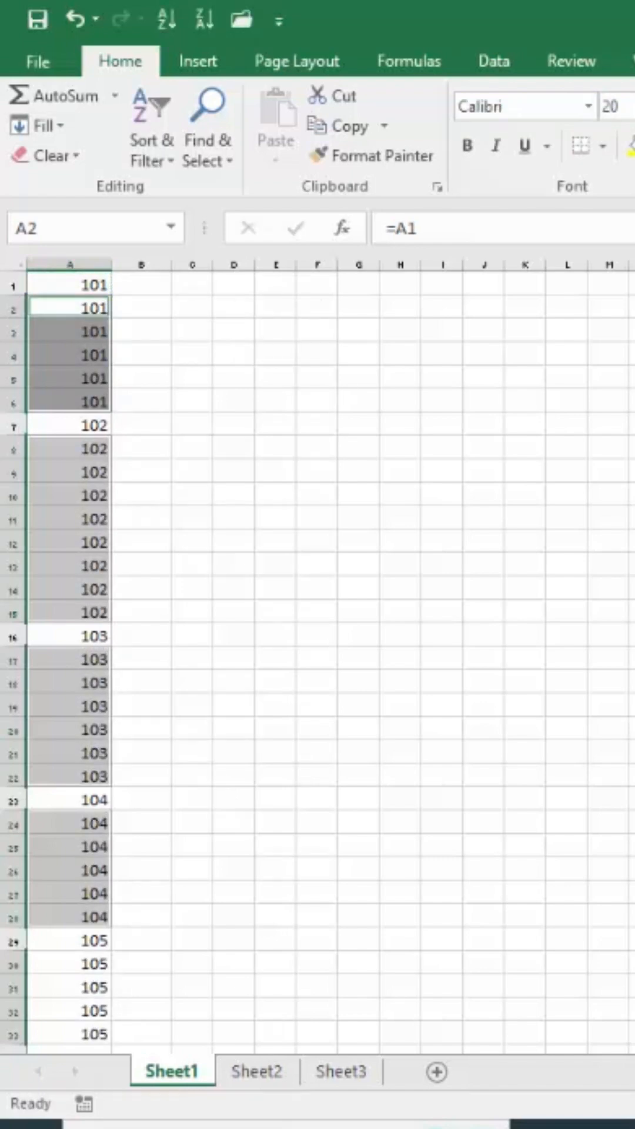